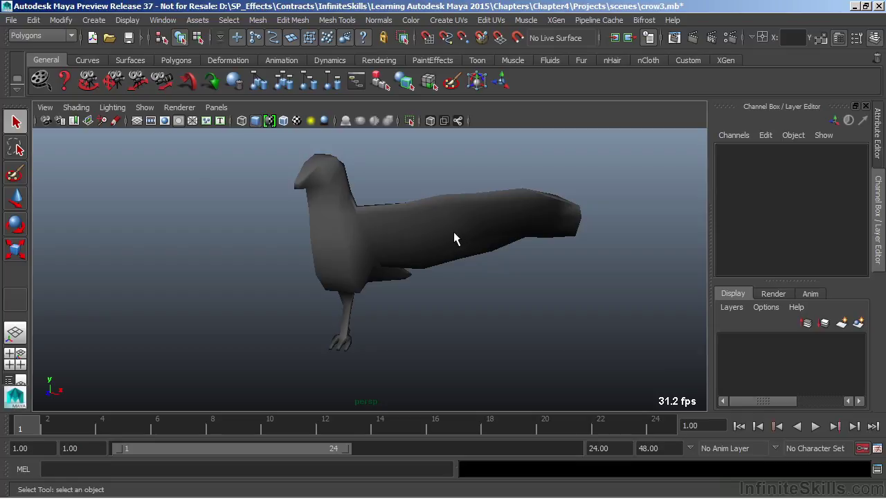
Select the half crow mesh and set its Mirror Geometry direction to -X in the mirror options
click(406, 277)
alt+drag(406, 277, 493, 278)
click(258, 20)
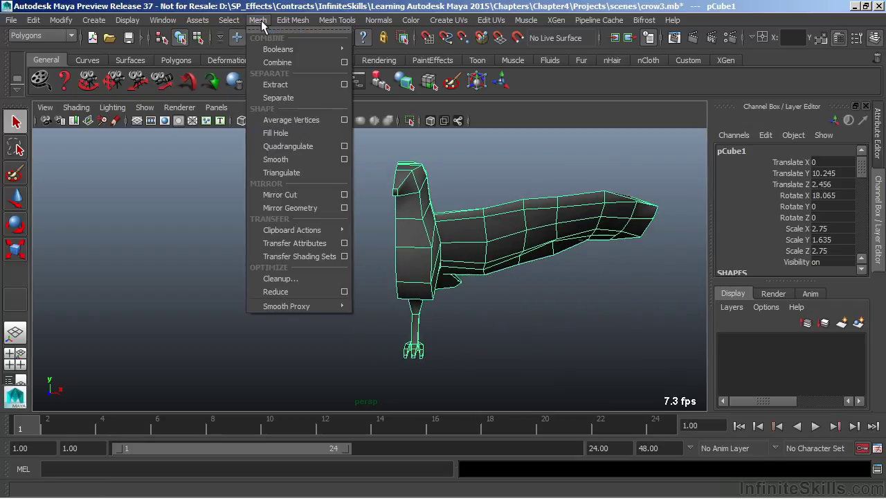
click(345, 209)
drag(460, 32, 163, 12)
alt+middle_drag(459, 275, 462, 299)
alt+right_drag(458, 300, 377, 330)
alt+middle_drag(392, 315, 402, 321)
alt+drag(393, 330, 382, 328)
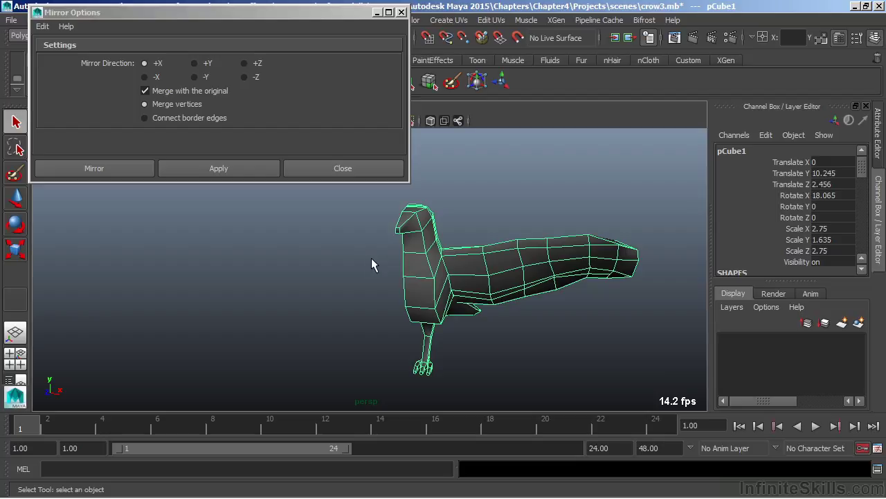
click(144, 77)
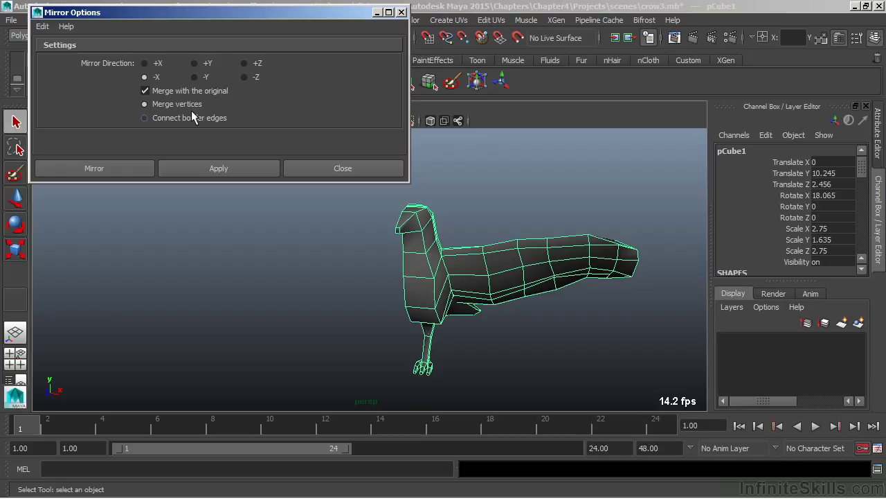
Mirror the half crow mesh across -X and inspect the joined body from front and back
click(83, 170)
alt+drag(266, 284, 353, 288)
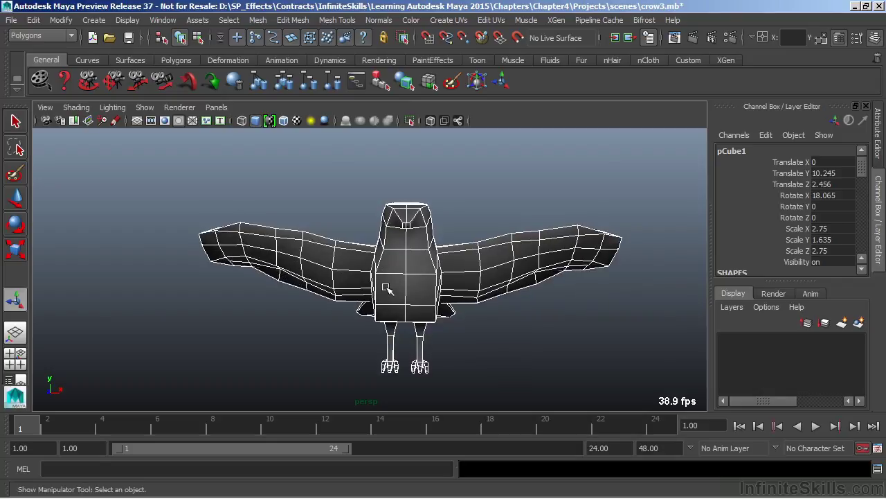
alt+drag(438, 296, 170, 313)
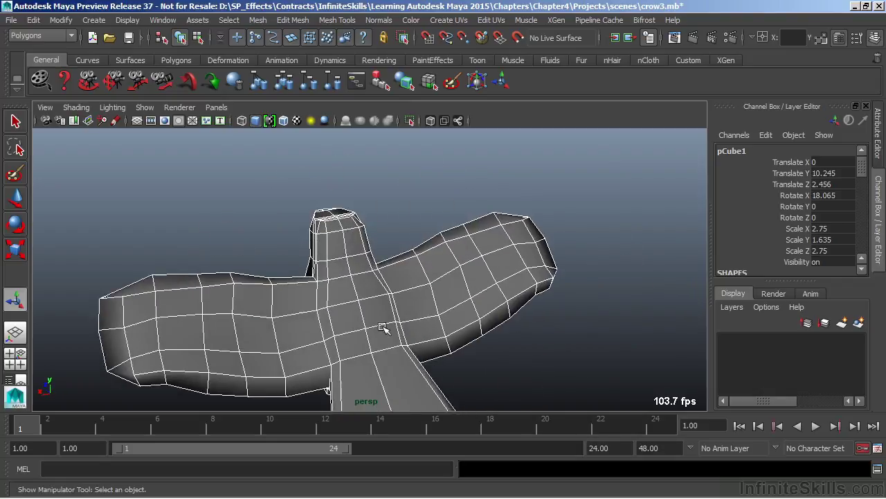
alt+drag(381, 311, 550, 246)
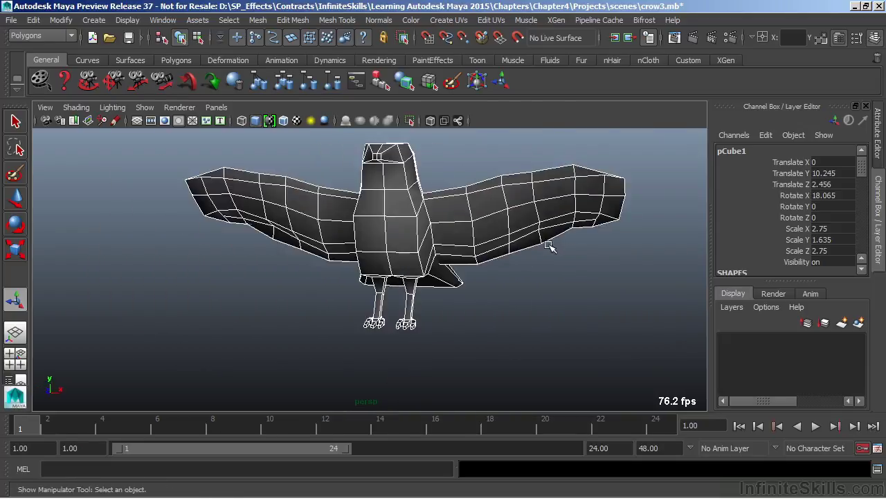
Undo the mirror operation in the front view and display the half crow shaded
key(space)
key(space)
alt+middle_drag(384, 250, 396, 201)
alt+right_drag(396, 201, 345, 267)
alt+drag(350, 239, 358, 214)
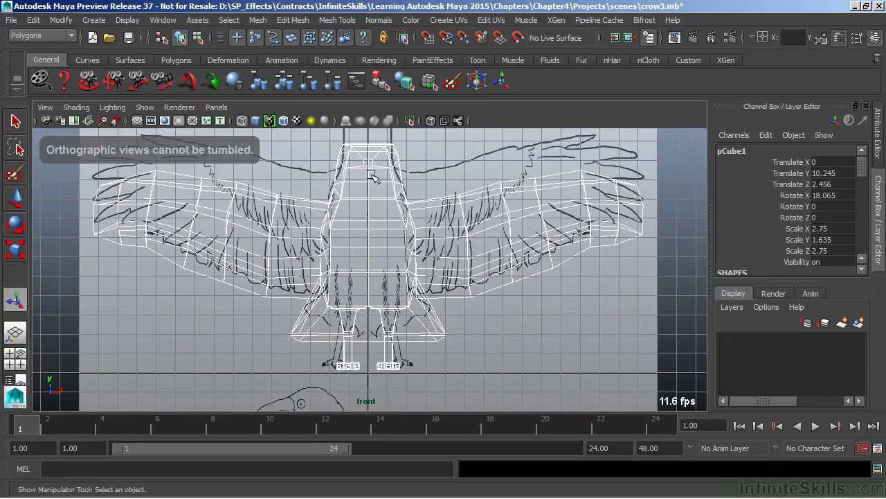
key(ctrl+z)
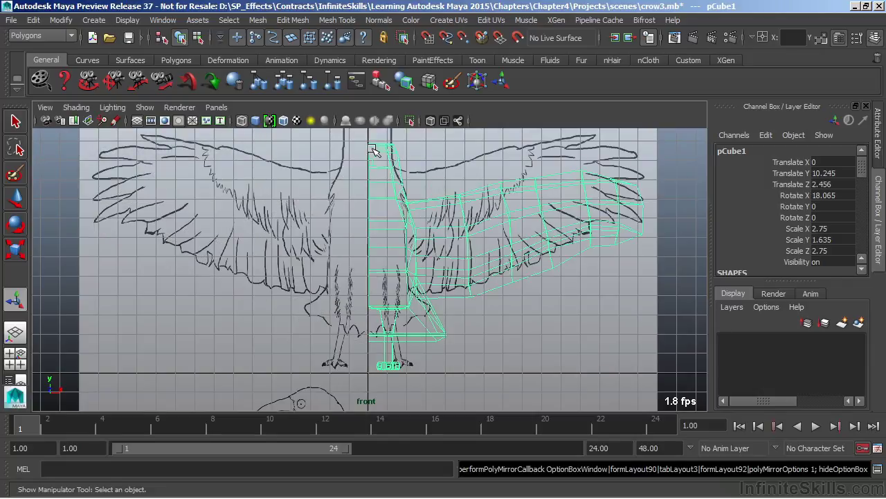
key(5)
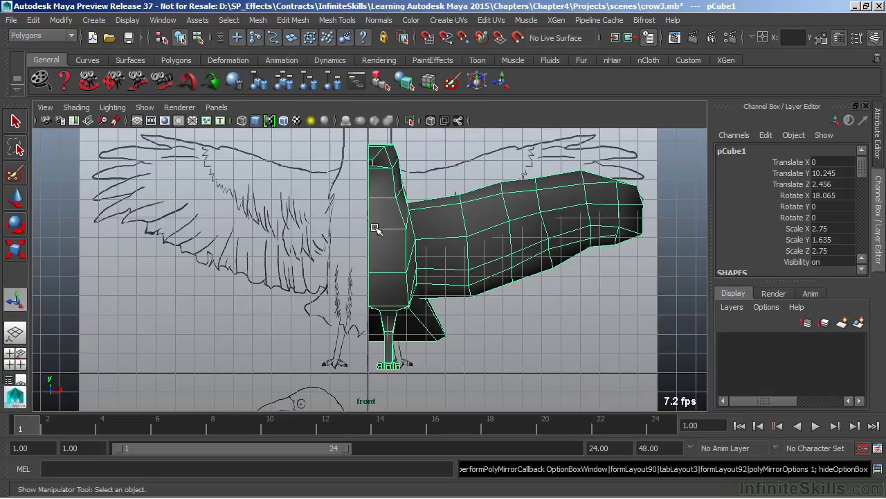
Move the lower chest vertex on the centre line outward past the middle, to about -0.108 in X
right_drag(354, 225, 321, 184)
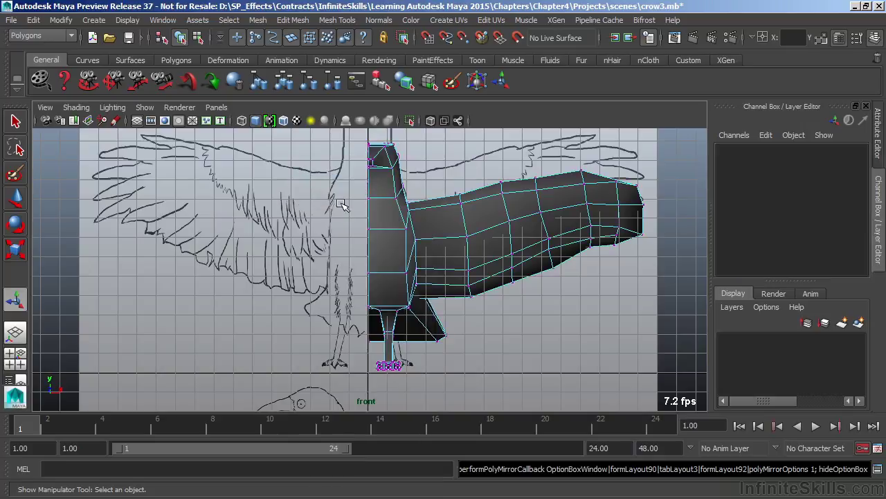
click(369, 273)
key(w)
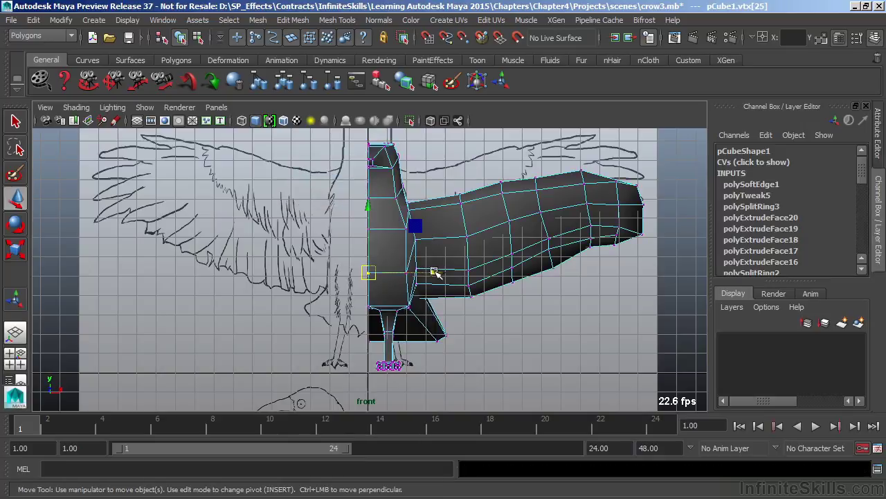
click(434, 272)
drag(434, 272, 431, 271)
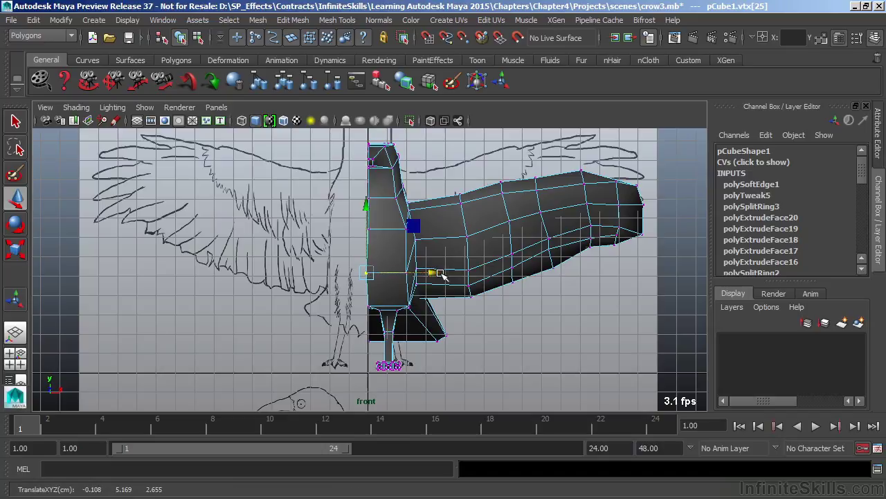
Return the crow to object mode and mirror its geometry across -X in the perspective view
right_drag(471, 182, 521, 166)
click(482, 231)
key(space)
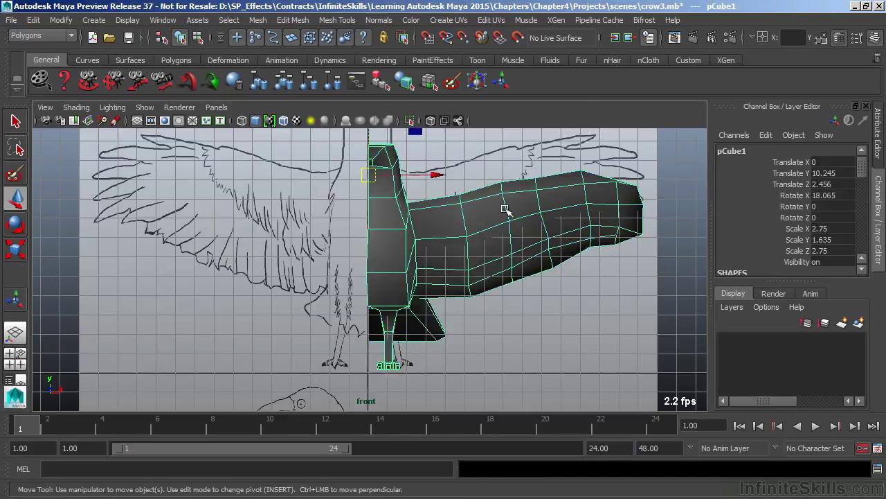
drag(499, 226, 481, 205)
alt+middle_drag(481, 205, 463, 246)
alt+drag(475, 254, 478, 260)
click(257, 20)
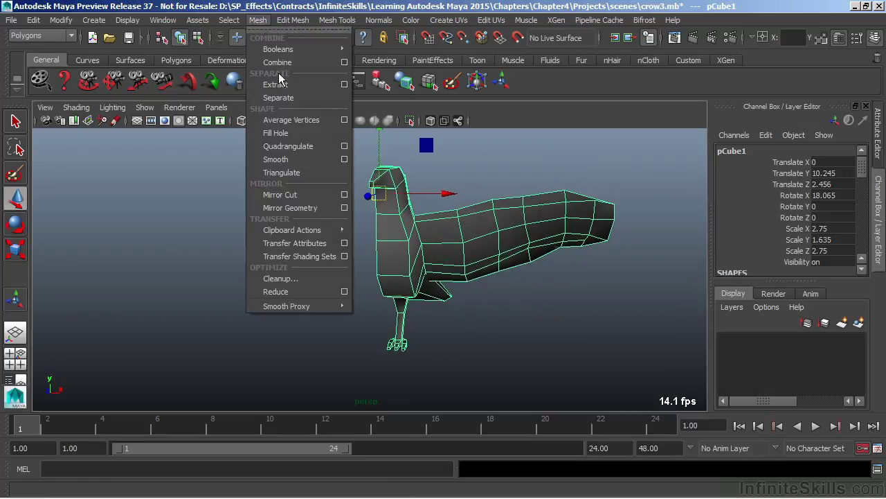
click(291, 208)
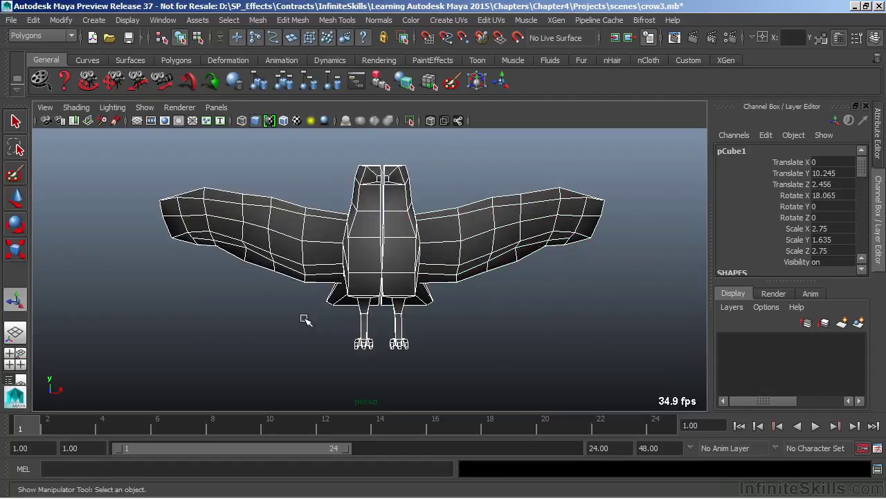
Inspect the centre seam and set the polyMirror1 Merge Threshold to 1
alt+right_drag(327, 308, 481, 243)
alt+drag(480, 243, 481, 306)
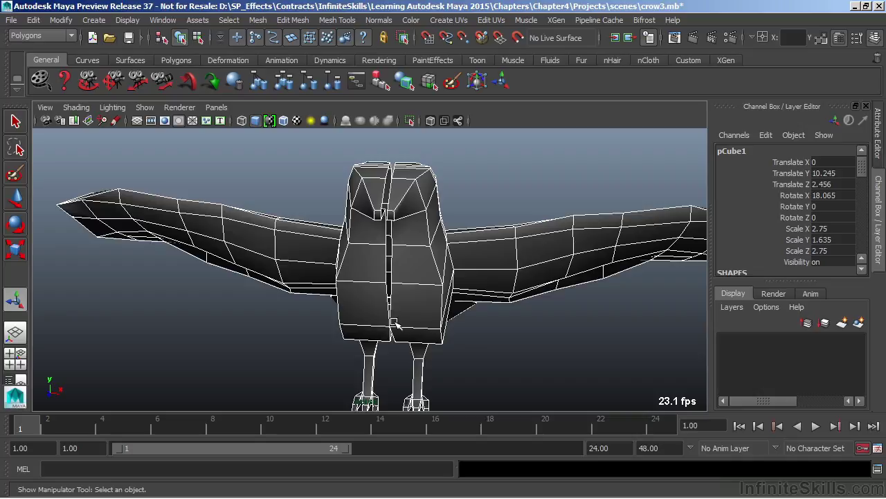
alt+drag(434, 275, 449, 244)
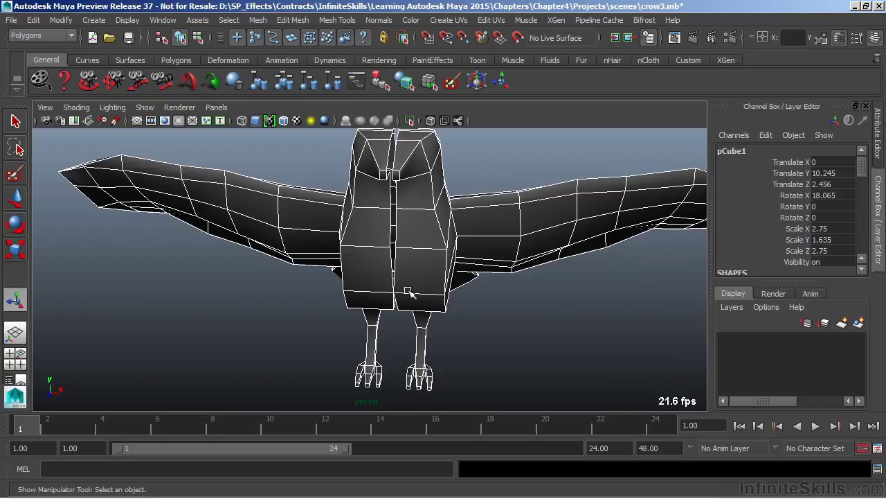
drag(863, 167, 865, 176)
scroll(821, 184, down, 3)
click(757, 165)
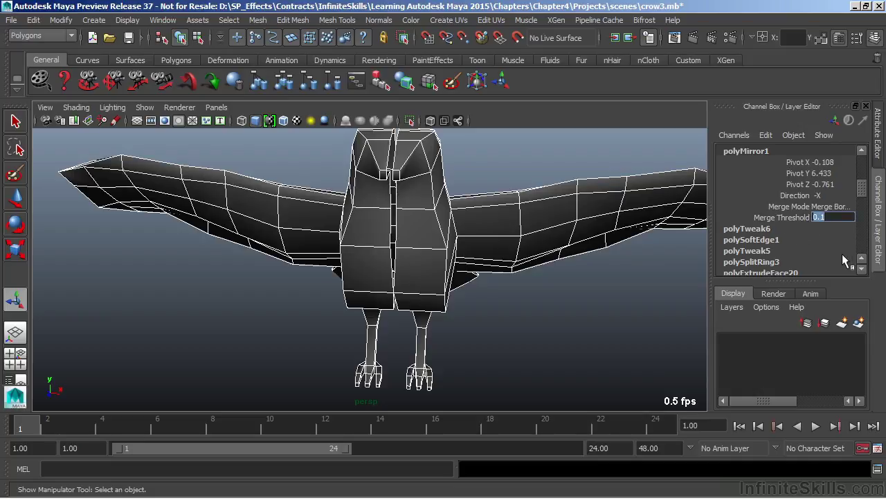
text(1)
key(Return)
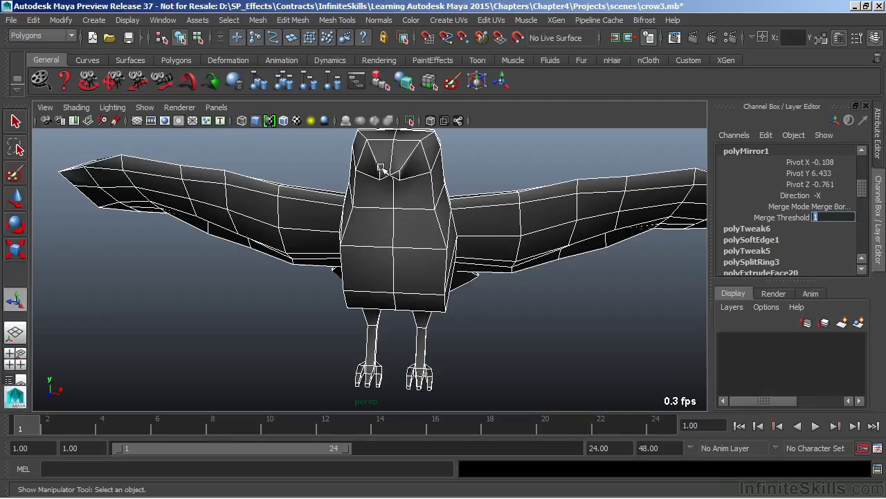
Lower the polyMirror1 Merge Threshold to 0.5 and fine-tune it to 0.23
alt+drag(419, 192, 356, 258)
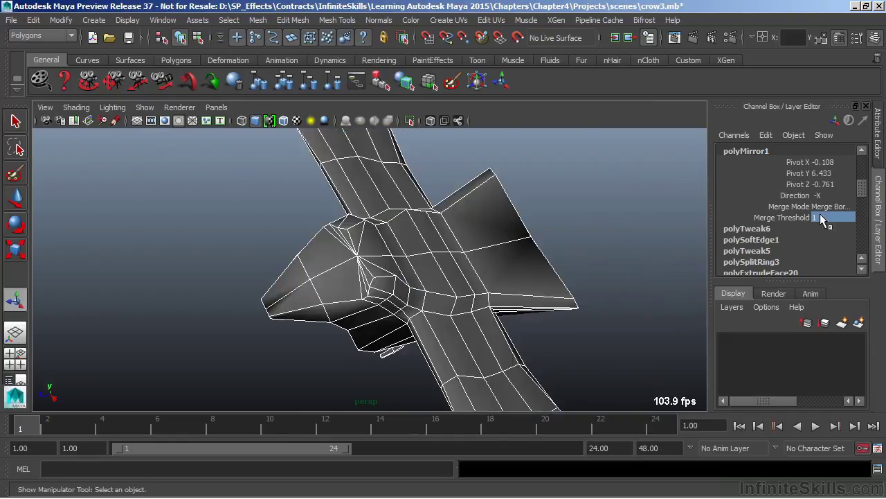
text(0.5)
key(Return)
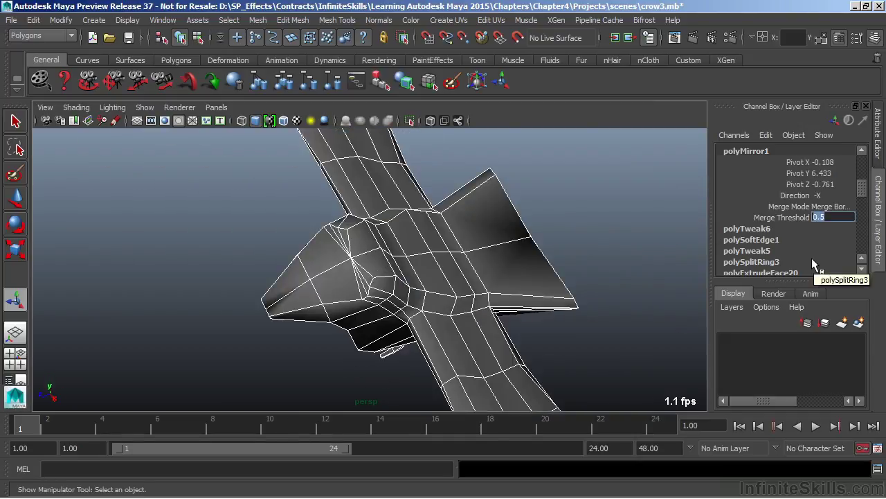
click(774, 216)
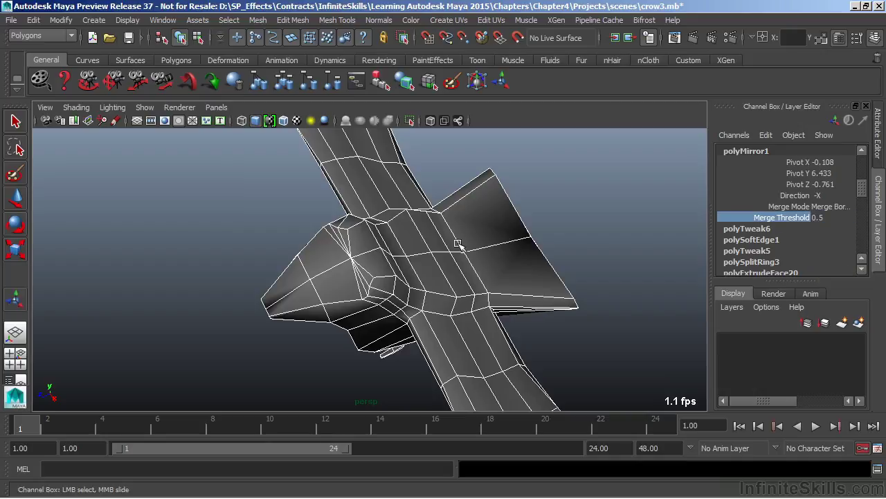
mouse_move(514, 251)
middle_down()
mouse_move(494, 252)
mouse_move(511, 258)
mouse_move(498, 253)
mouse_move(497, 263)
middle_up()
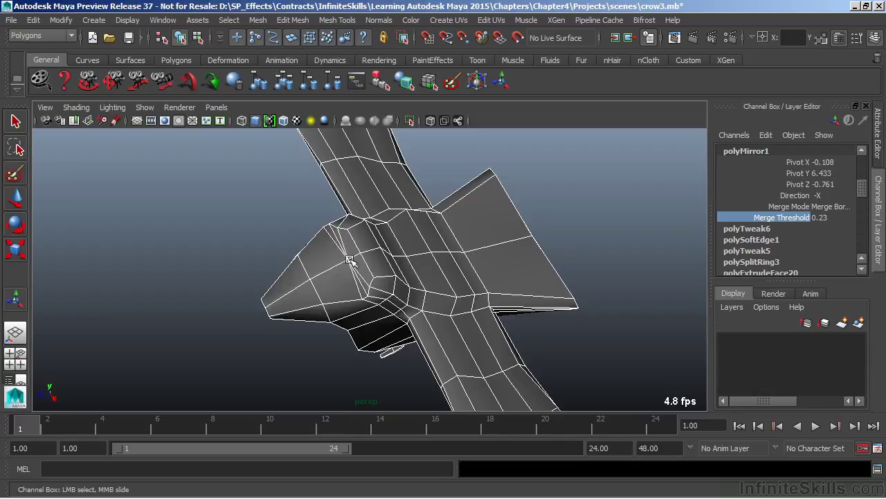
Undo the threshold changes and the mirror to get back to the half crow mesh
alt+drag(393, 300, 439, 251)
key(ctrl+z)
key(ctrl+z)
Move the lower chest vertex in X back slightly inside the body from the centre line
key(F9)
key(w)
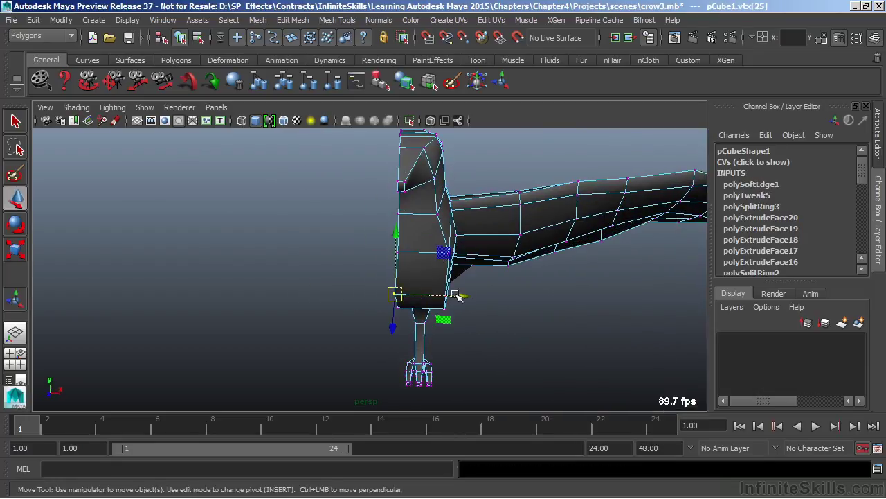
alt+drag(481, 350, 497, 253)
alt+drag(472, 239, 480, 249)
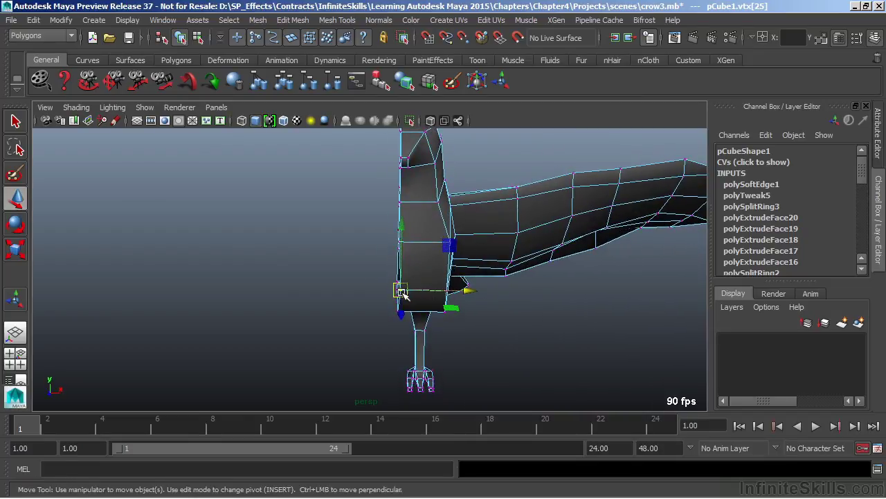
Switch the half crow to object mode and mirror its geometry across -X
right_drag(423, 185, 475, 165)
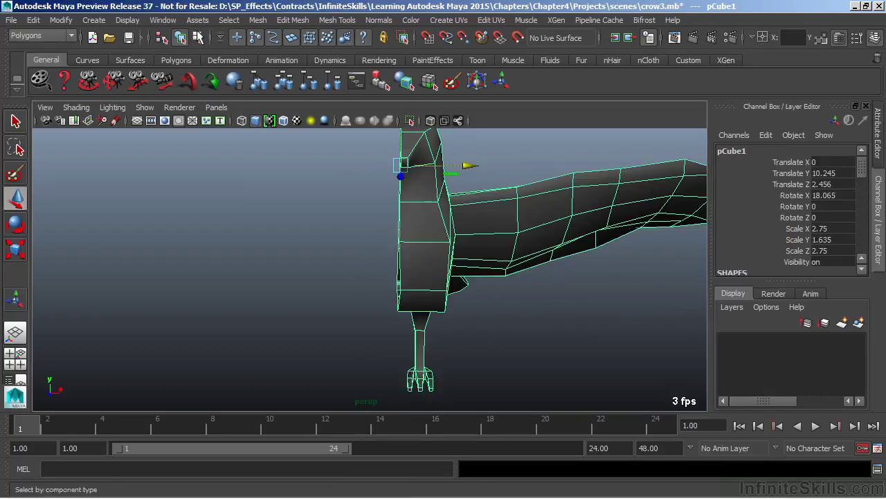
click(257, 19)
click(308, 209)
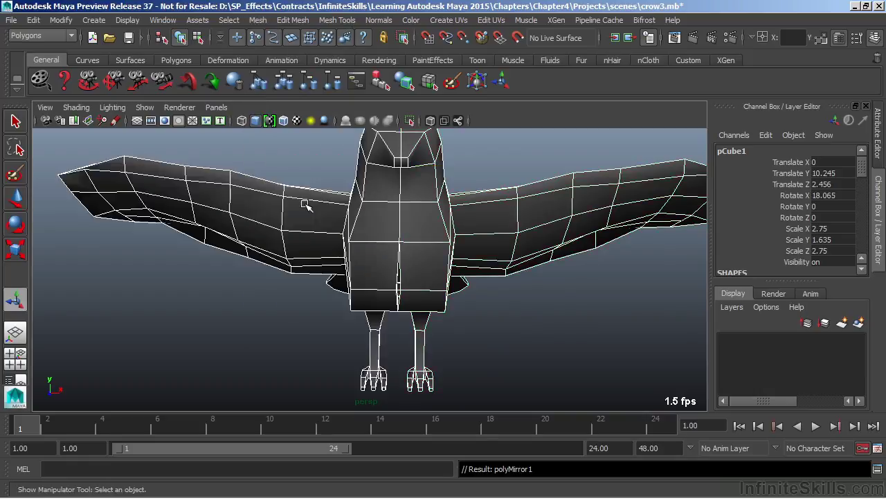
Close the gap in the lower chest seam by raising the polyMirror1 Merge Threshold to 0.22
alt+drag(463, 357, 418, 374)
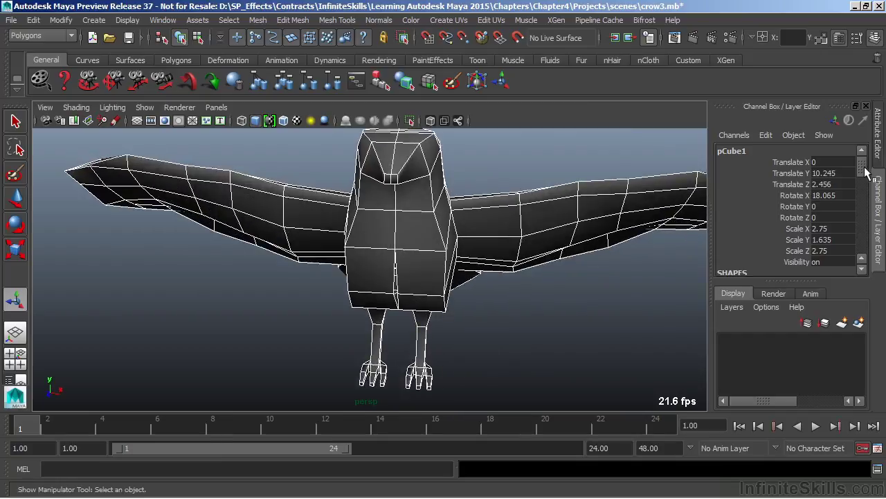
scroll(859, 183, down, 1)
scroll(858, 183, down, 5)
scroll(852, 195, up, 3)
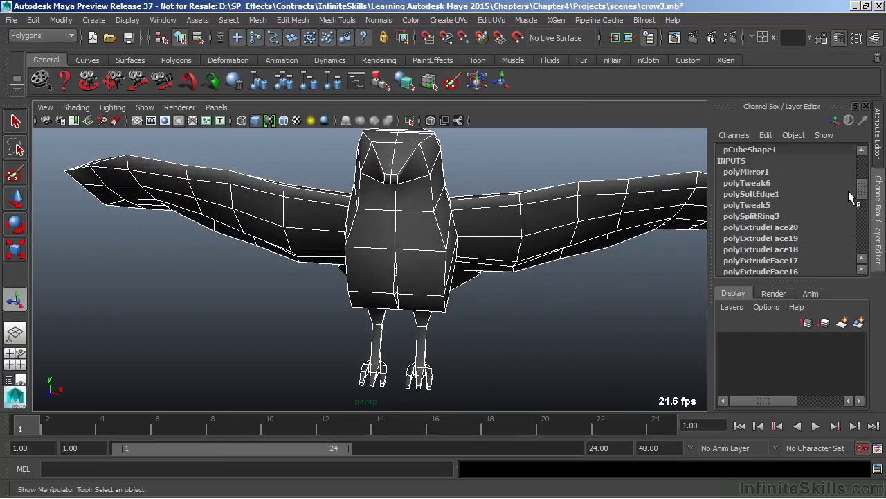
click(746, 185)
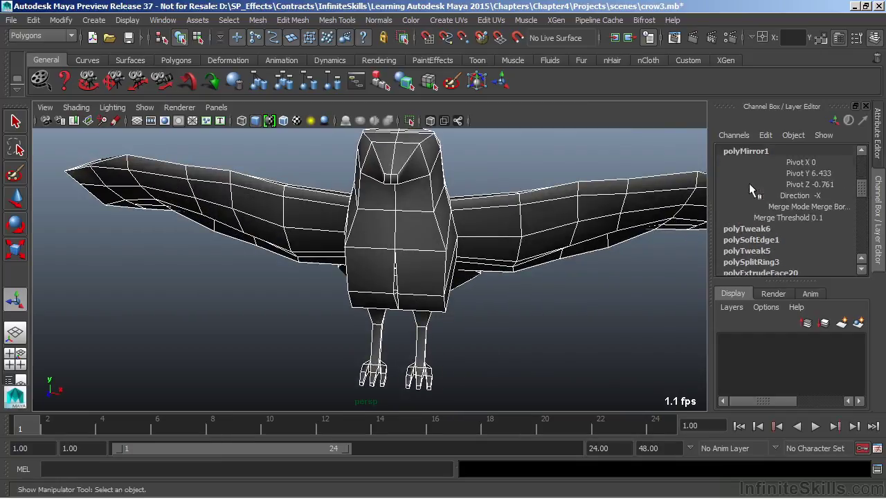
click(782, 217)
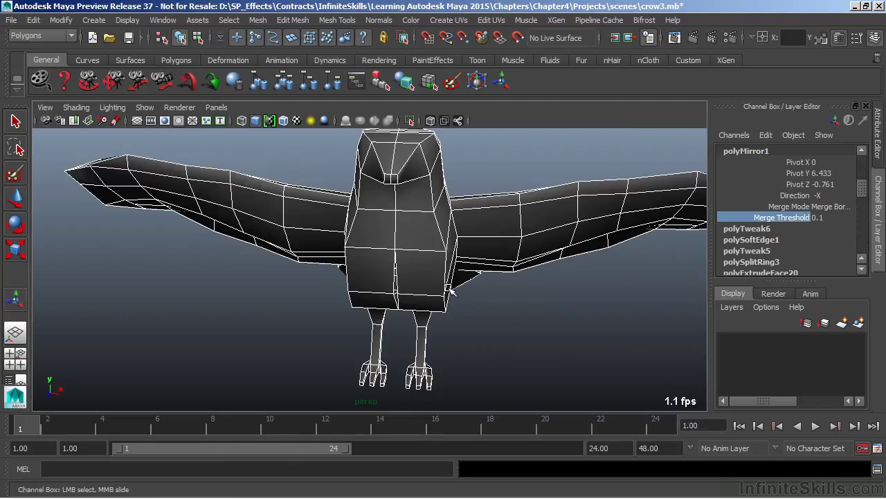
middle_drag(454, 294, 468, 294)
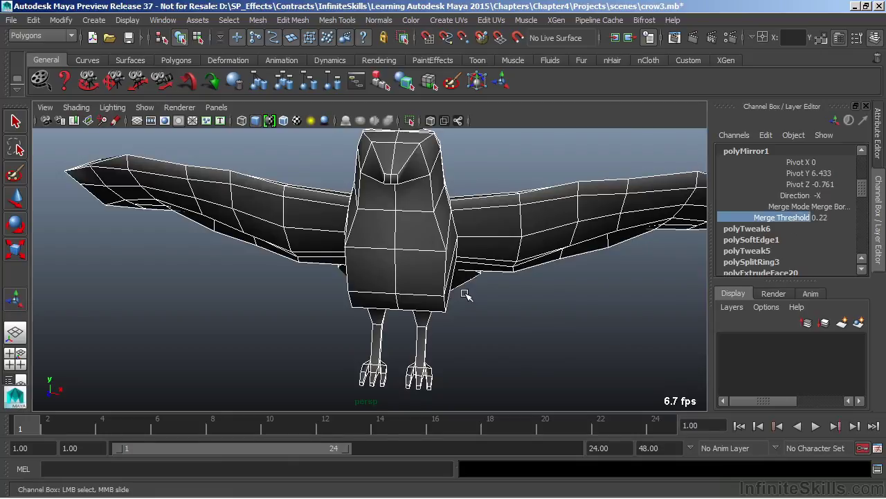
Check the merged seam around the head and chest and set the polyMirror1 Merge Threshold to 0.2
alt+drag(469, 301, 393, 176)
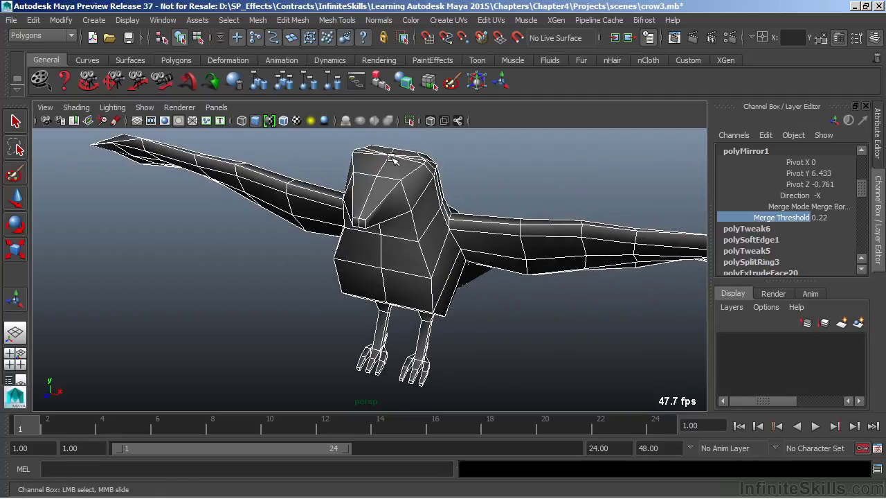
alt+drag(461, 219, 449, 240)
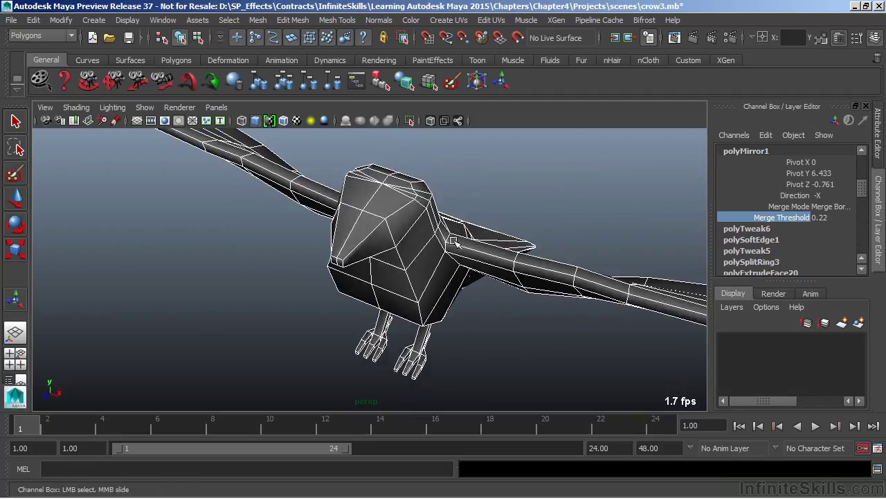
alt+drag(478, 284, 460, 273)
double_click(846, 217)
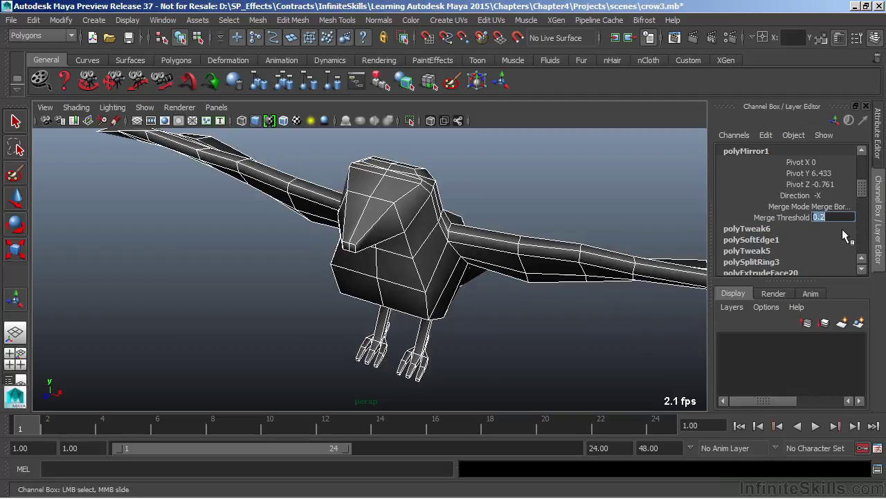
Try a polyMirror1 Merge Threshold of 0.18 and check the centre seam around the head and chest
text(.19)
key(Return)
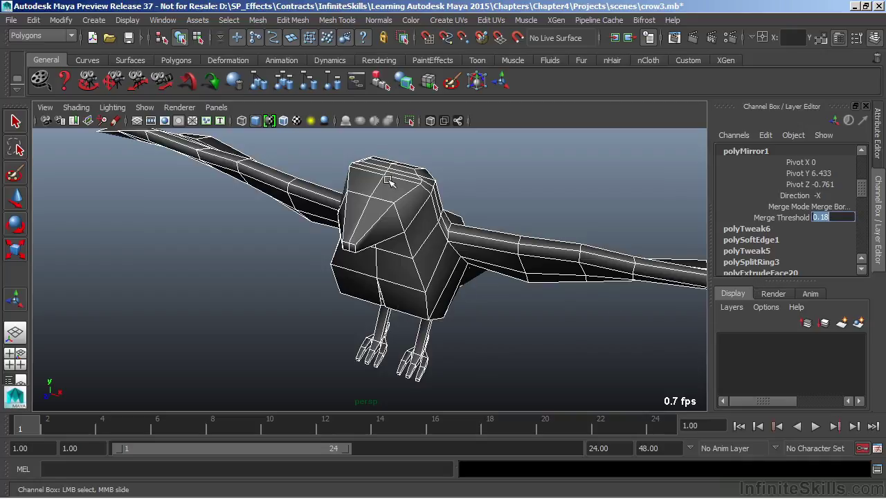
alt+drag(455, 315, 403, 276)
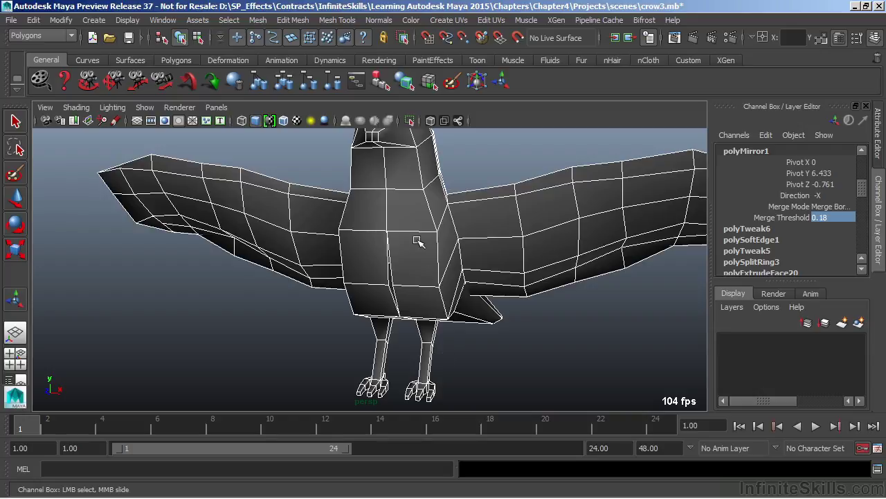
Undo the merge threshold changes and the mirror operation to return to the half crow
key(ctrl+z)
key(ctrl+z)
key(ctrl+z)
key(ctrl+z)
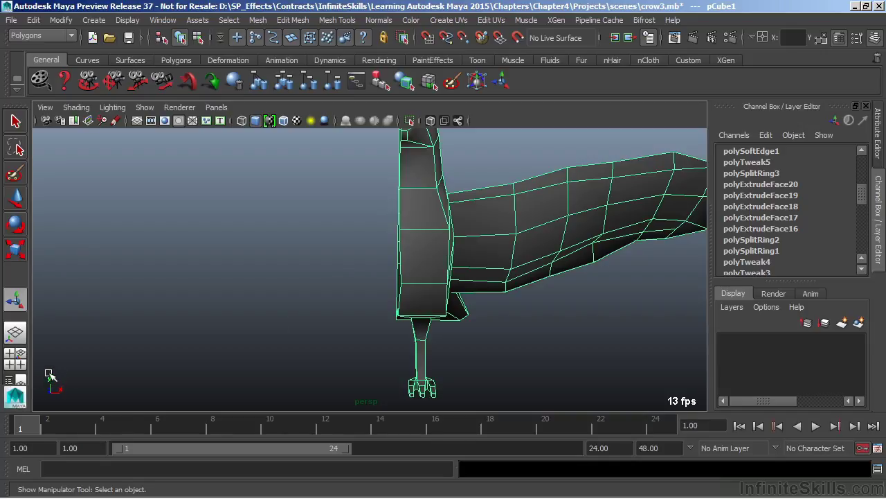
Select the border edges along the half crow's open centre side, convert them to vertices and switch to the front view
right_drag(421, 199, 419, 146)
alt+drag(426, 219, 437, 220)
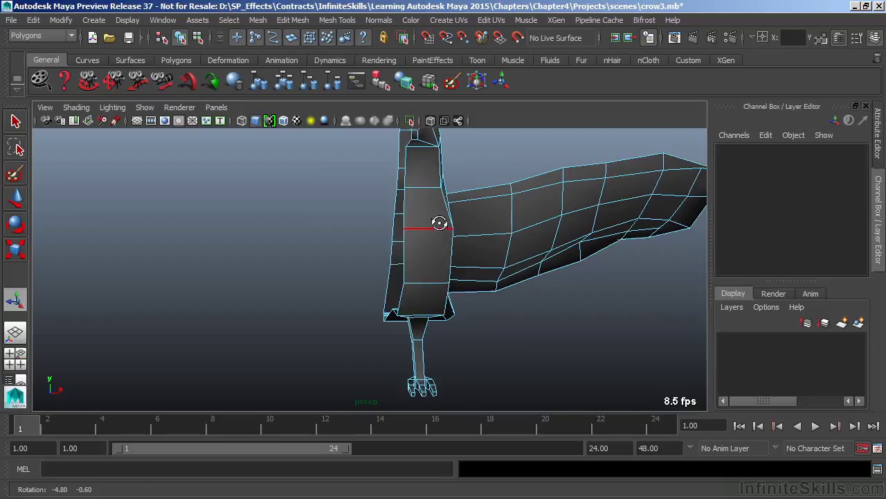
click(405, 198)
ctrl+right_drag(405, 198, 311, 194)
alt+drag(414, 248, 444, 255)
key(w)
key(space)
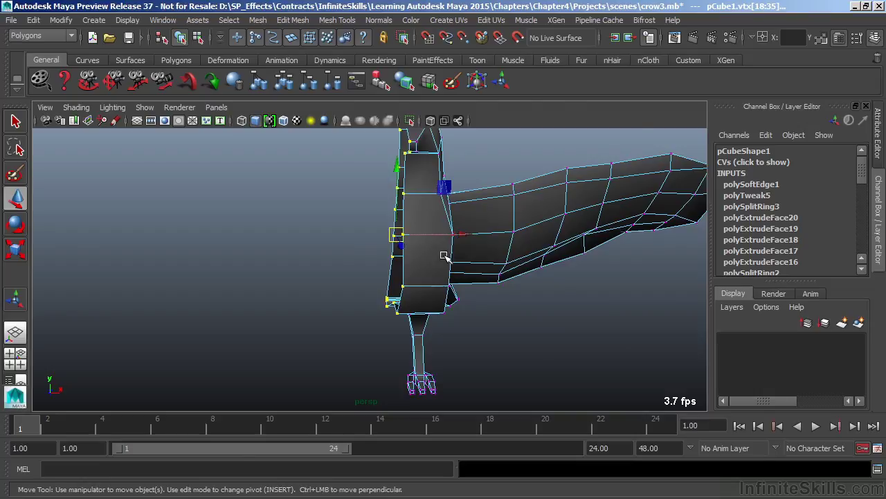
key(space)
alt+right_drag(307, 293, 482, 182)
alt+middle_drag(482, 181, 504, 210)
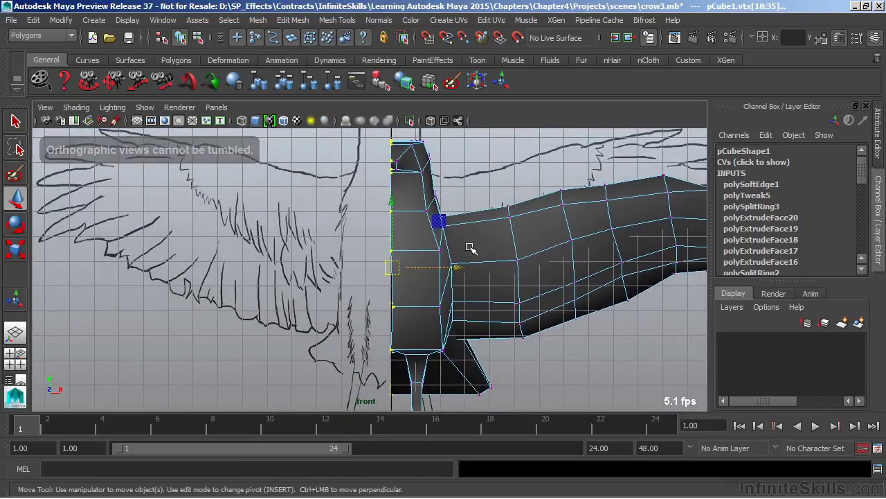
Try to grid-snap the selected border vertices onto the centre line along X with component spacing retained
key(x)
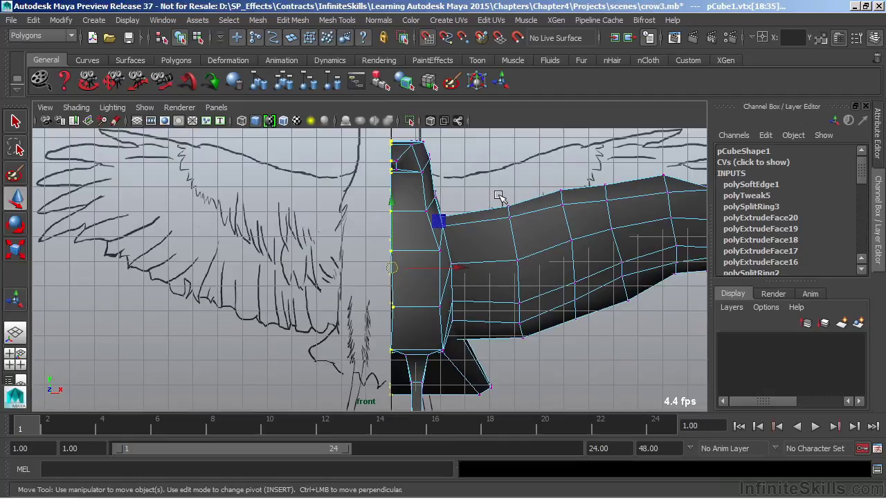
click(460, 267)
drag(460, 267, 381, 288)
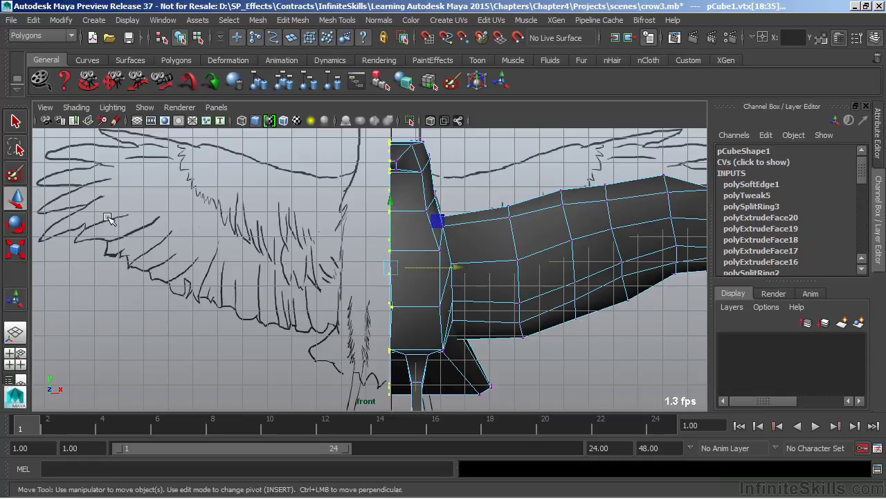
Turn off Retain component spacing in the Move Tool's snap settings
double_click(18, 201)
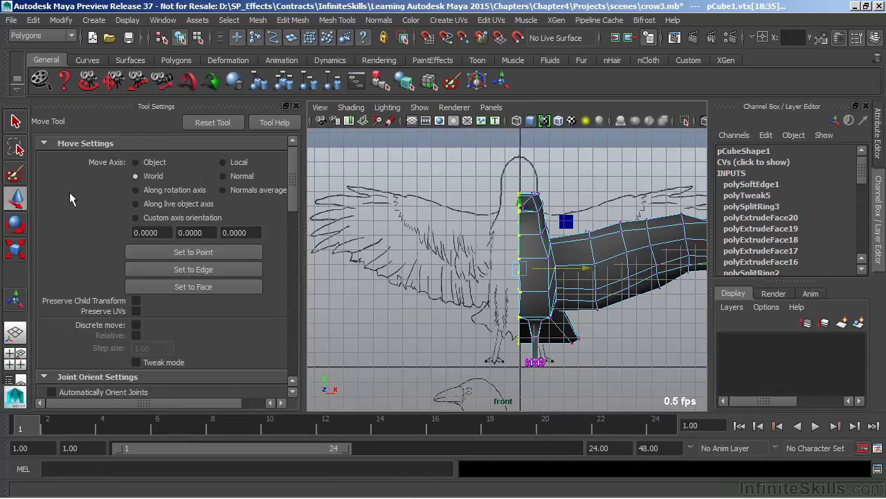
drag(293, 173, 284, 234)
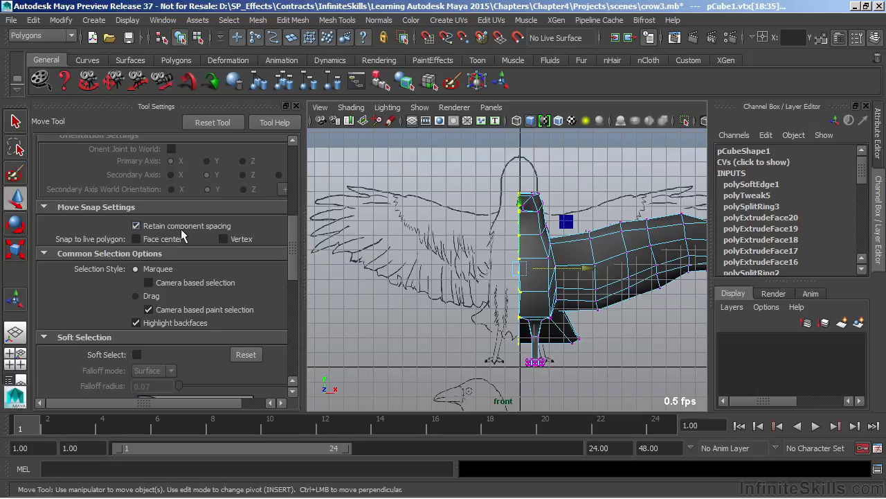
alt+right_drag(419, 329, 630, 302)
alt+middle_drag(630, 302, 605, 292)
click(154, 227)
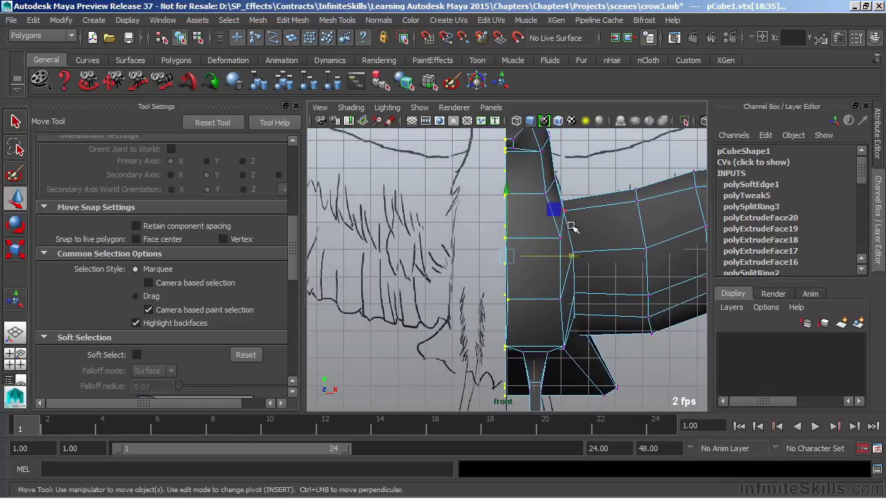
Grid-snap all selected border vertices onto the centre line along X so that they line up flat
key(x)
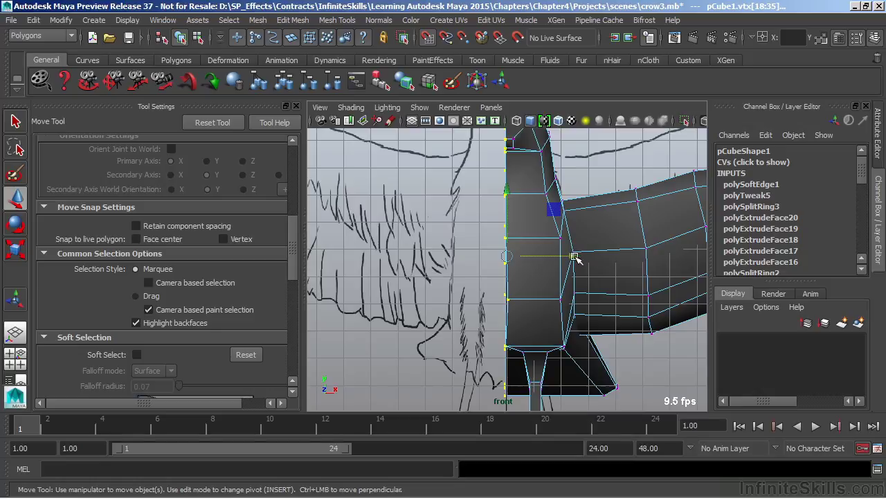
drag(574, 257, 498, 274)
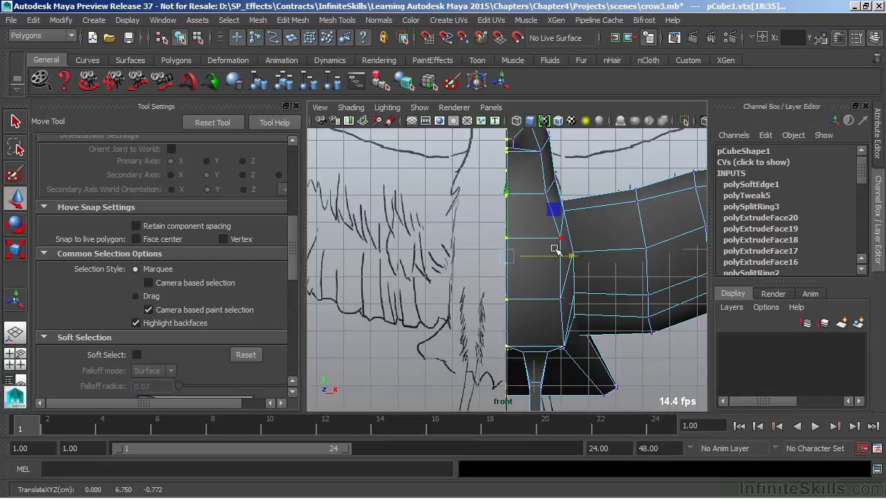
scroll(539, 255, down, 1)
scroll(539, 254, down, 2)
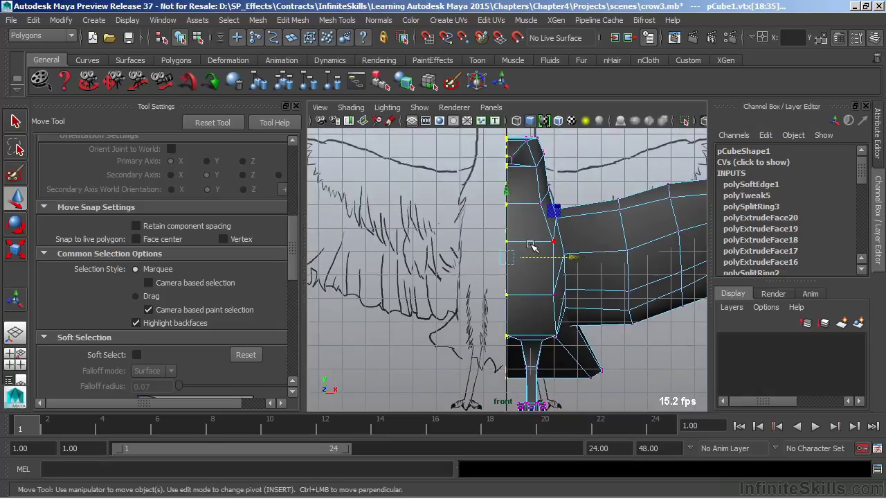
Return the half crow to object mode, mirror its geometry across X and check the merged centre seam
right_drag(533, 198, 575, 161)
click(544, 191)
key(space)
key(space)
alt+drag(551, 253, 511, 247)
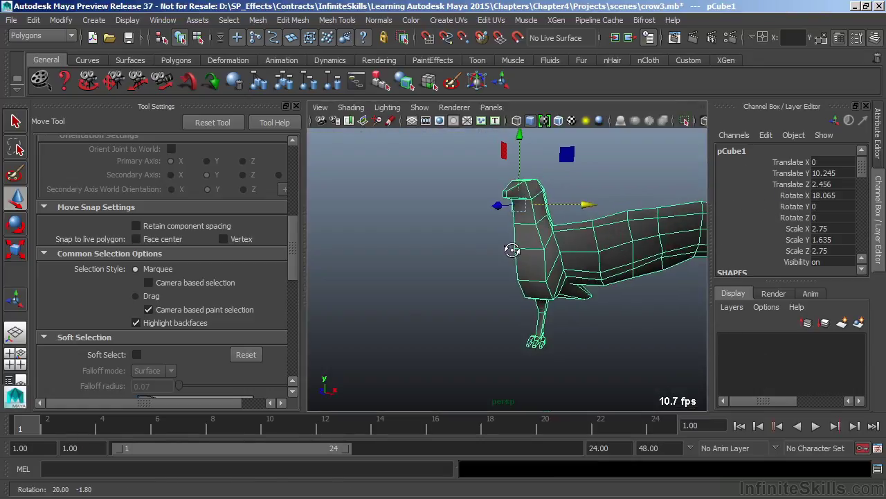
click(261, 21)
click(295, 207)
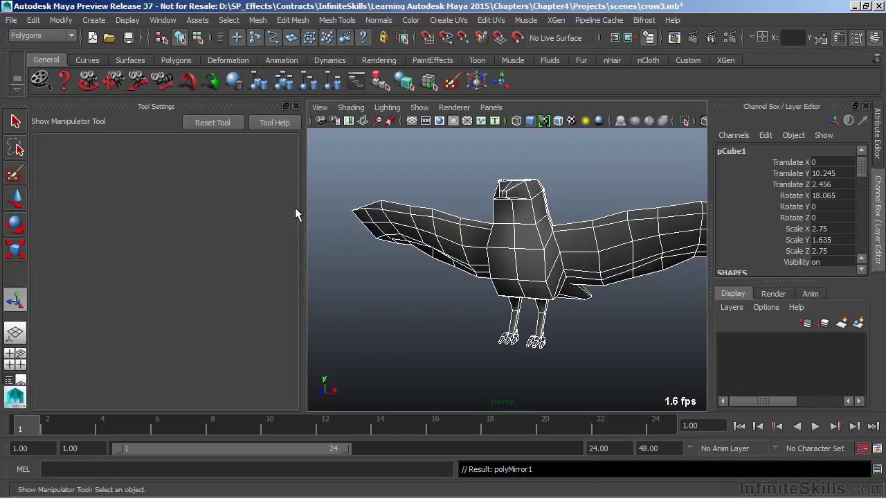
alt+drag(450, 304, 457, 322)
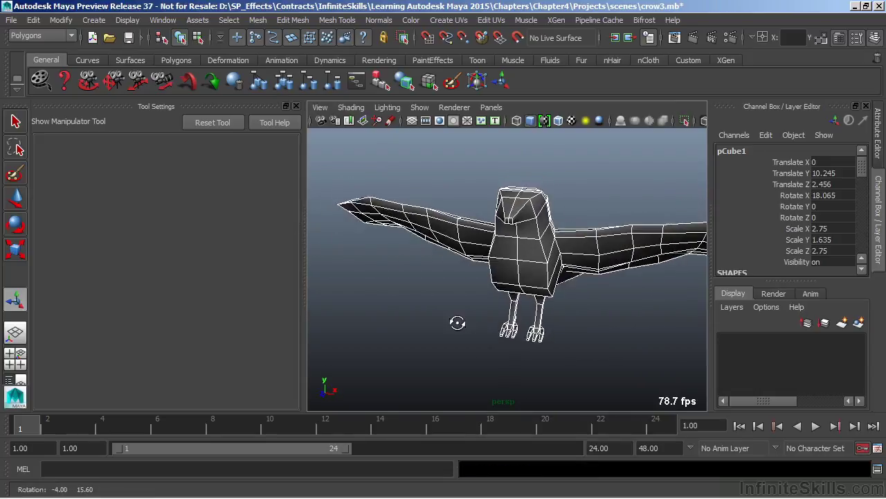